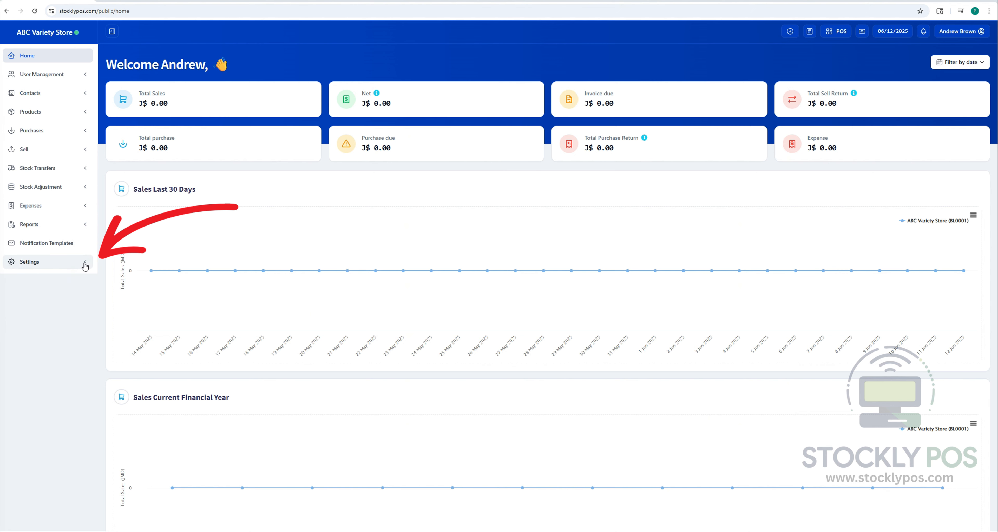
Open the business settings and set the default profit percent to 50
{"action": "left_click", "coordinate": [85, 266]}
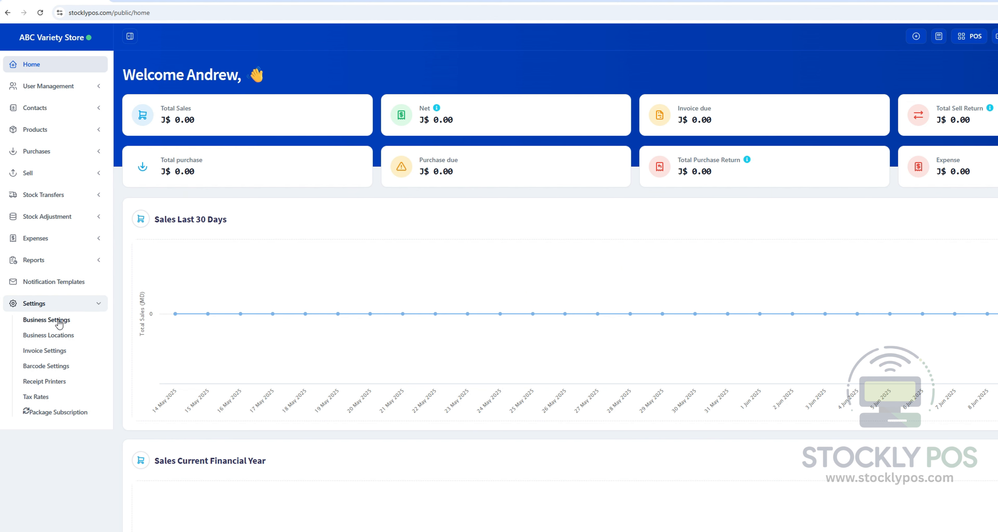
{"action": "left_click", "coordinate": [51, 321]}
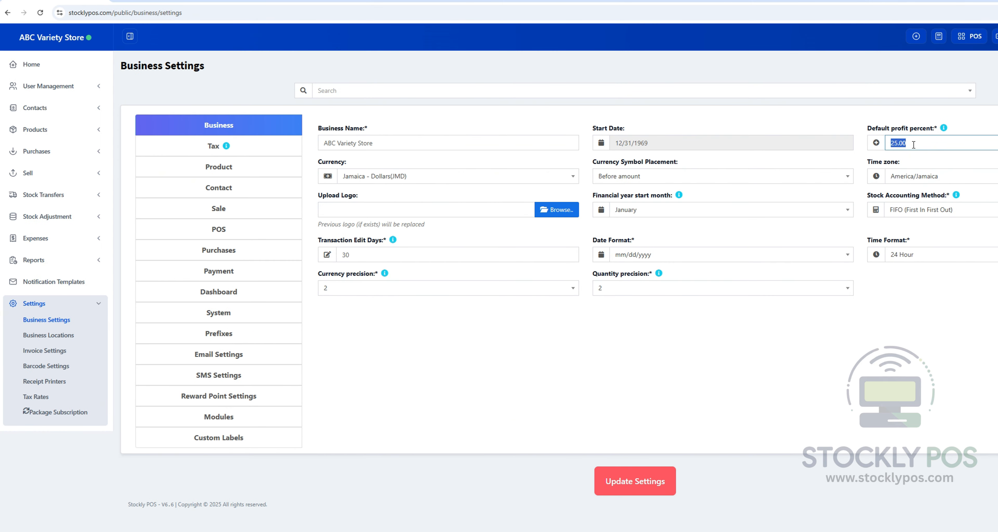
{"action": "type", "text": "50"}
{"action": "left_click", "coordinate": [914, 289]}
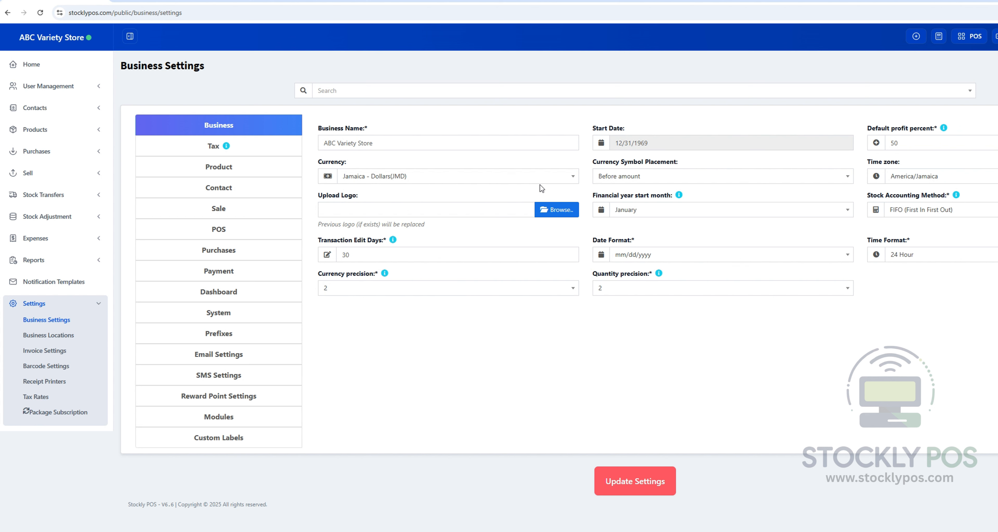
{"action": "left_click", "coordinate": [796, 179]}
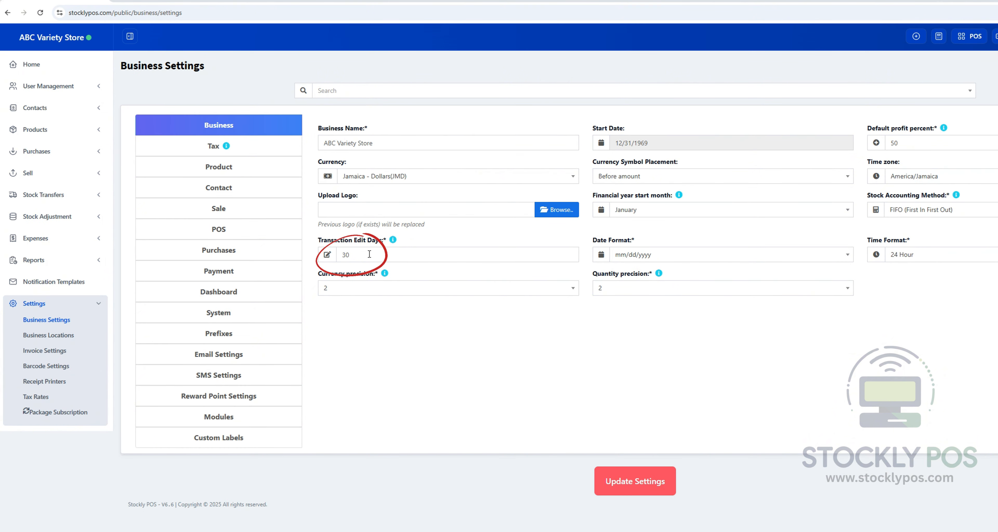
{"action": "double_click", "coordinate": [354, 255]}
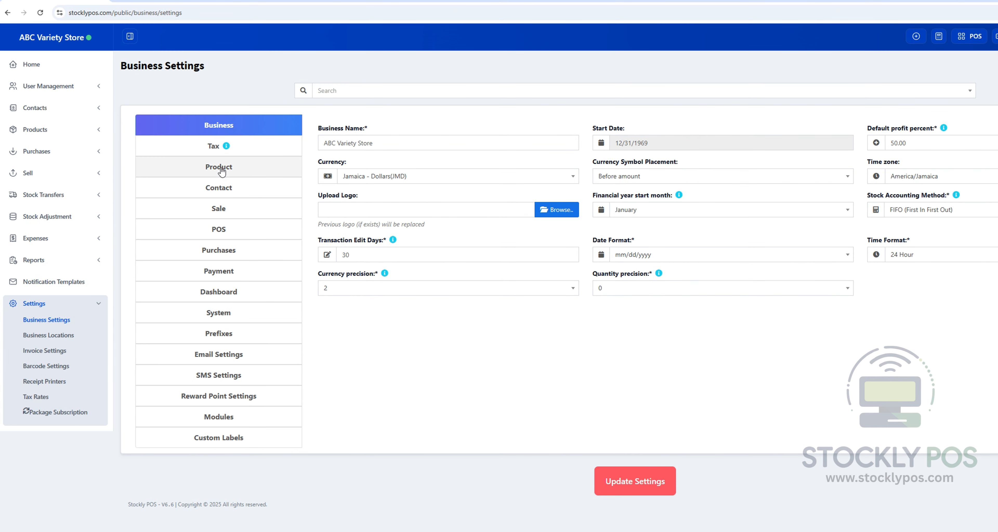
In the product settings, set the SKU prefix to ABC
{"action": "left_click", "coordinate": [221, 171]}
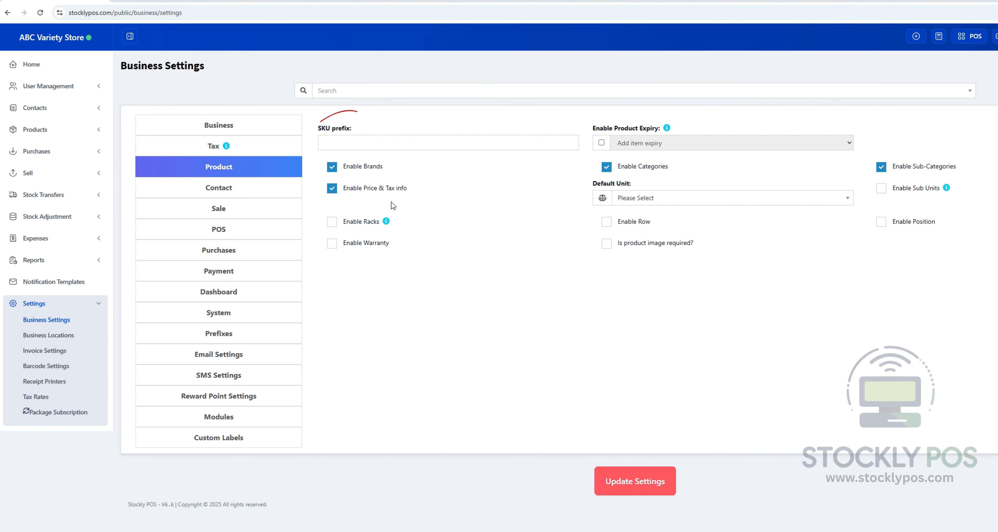
{"action": "left_click", "coordinate": [330, 143]}
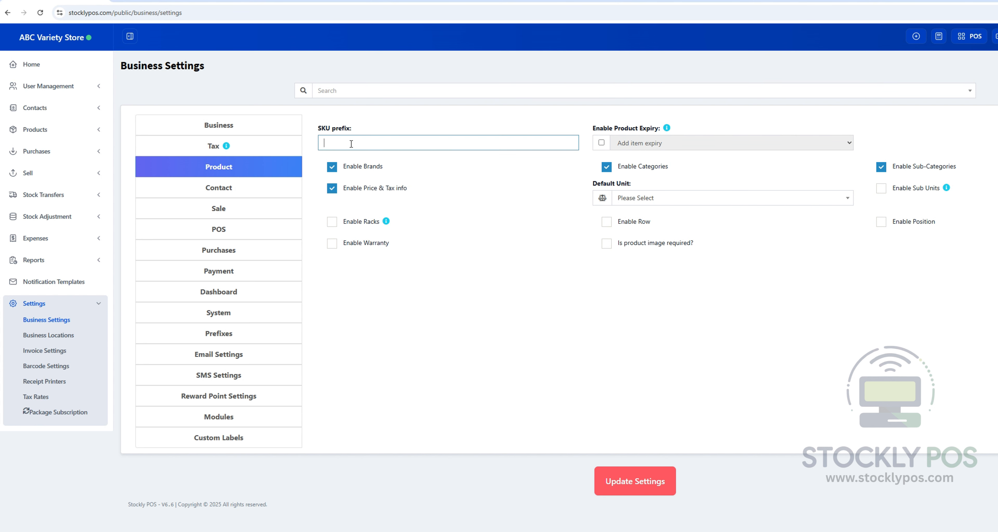
{"action": "type", "text": "ABC"}
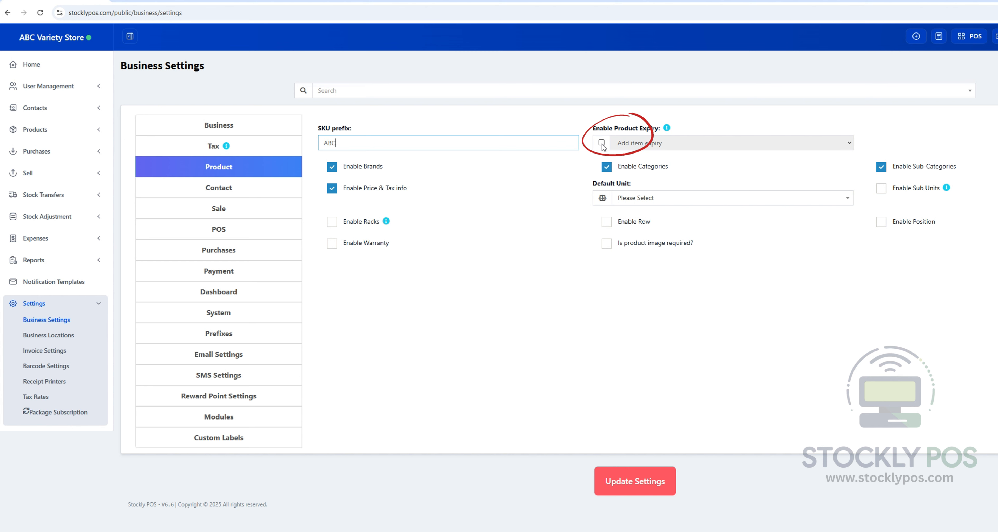
{"action": "left_click", "coordinate": [602, 143]}
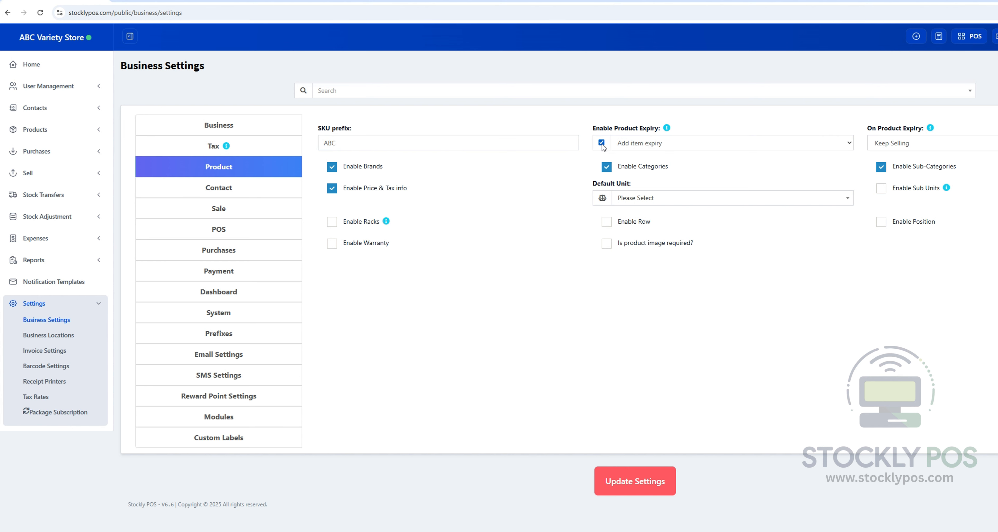
{"action": "left_click", "coordinate": [713, 148]}
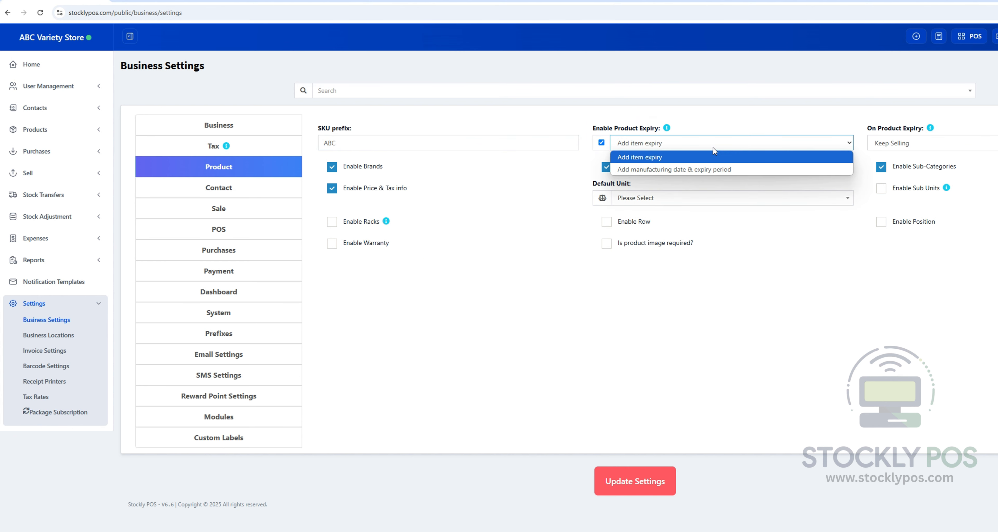
{"action": "left_click", "coordinate": [601, 142]}
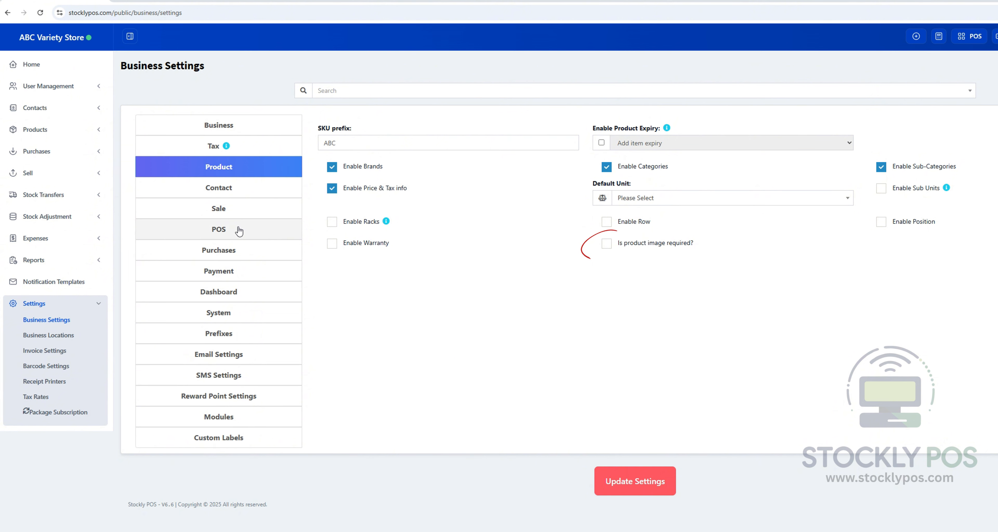
In the sale settings, set the default sale discount to 15 percent
{"action": "left_click", "coordinate": [239, 211]}
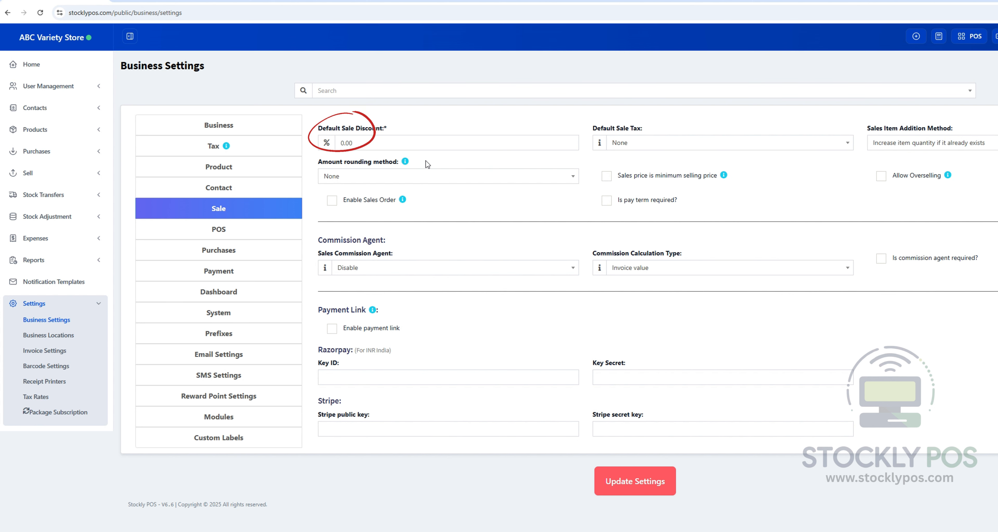
{"action": "left_click", "coordinate": [359, 141]}
{"action": "left_click_drag", "start_coordinate": [359, 141], "coordinate": [334, 141]}
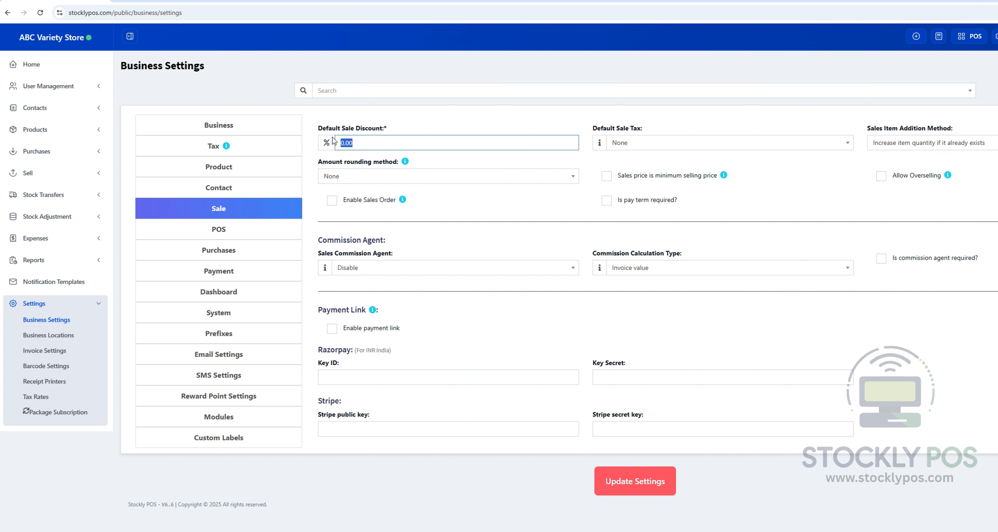
{"action": "type", "text": "15"}
{"action": "left_click", "coordinate": [422, 162]}
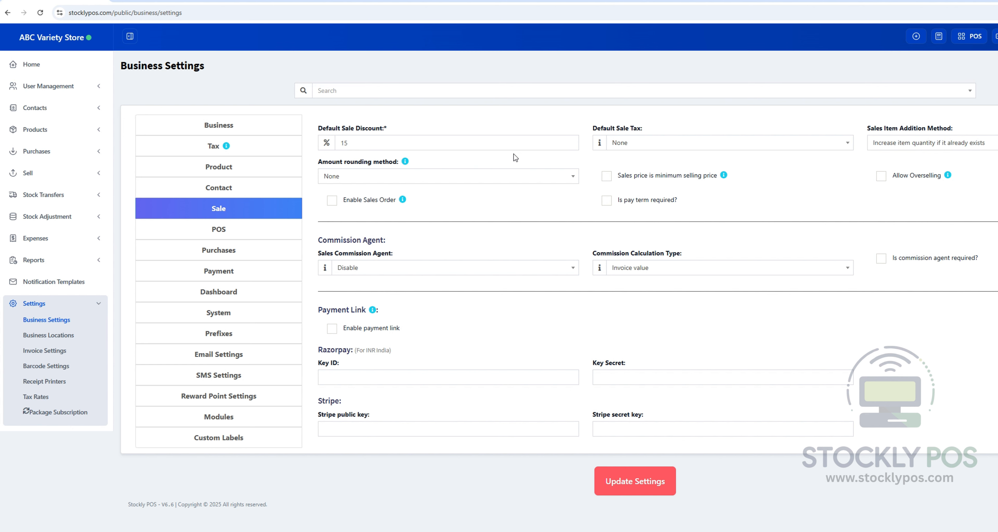
Examine the available choices for default sale tax, item addition method, amount rounding, commission agent and commission calculation type
{"action": "left_click", "coordinate": [845, 144]}
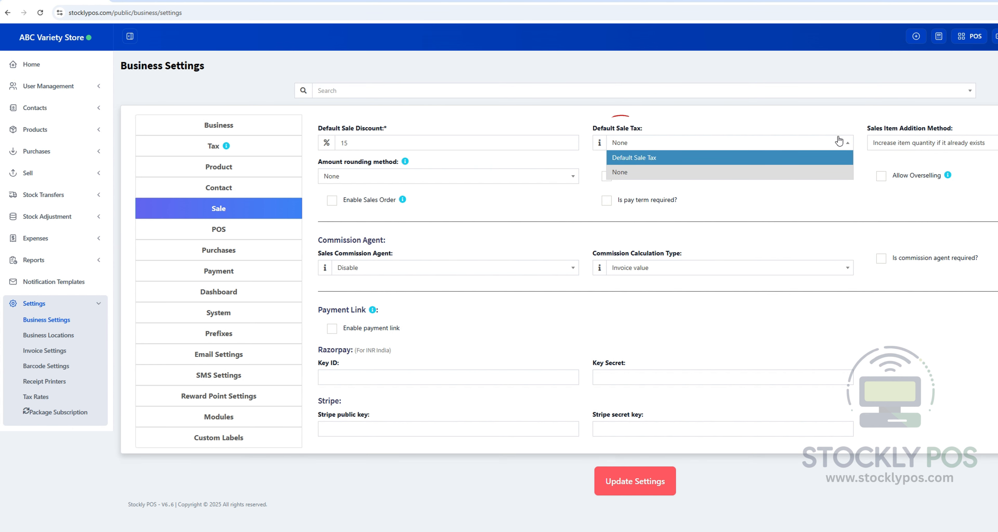
{"action": "left_click", "coordinate": [848, 143]}
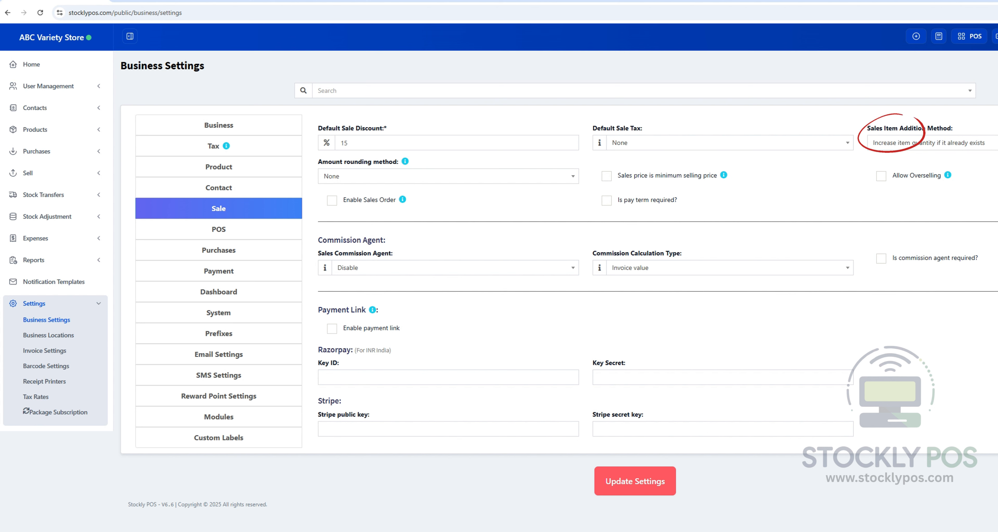
{"action": "left_click", "coordinate": [975, 147]}
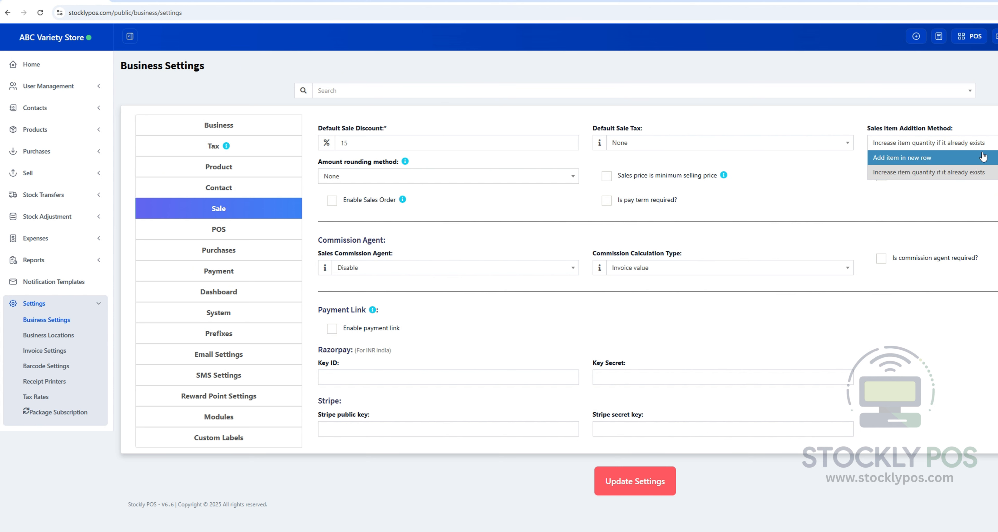
{"action": "left_click", "coordinate": [991, 173]}
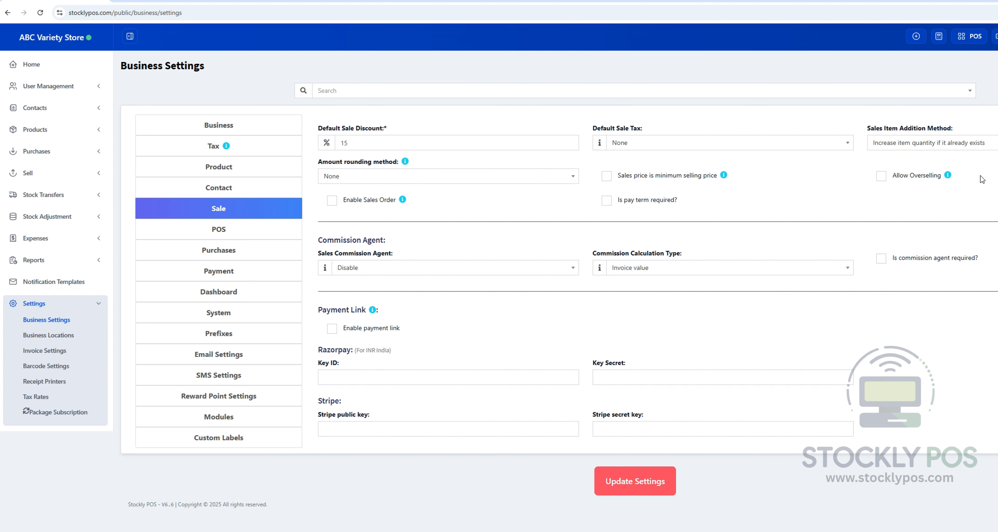
{"action": "left_click", "coordinate": [428, 176]}
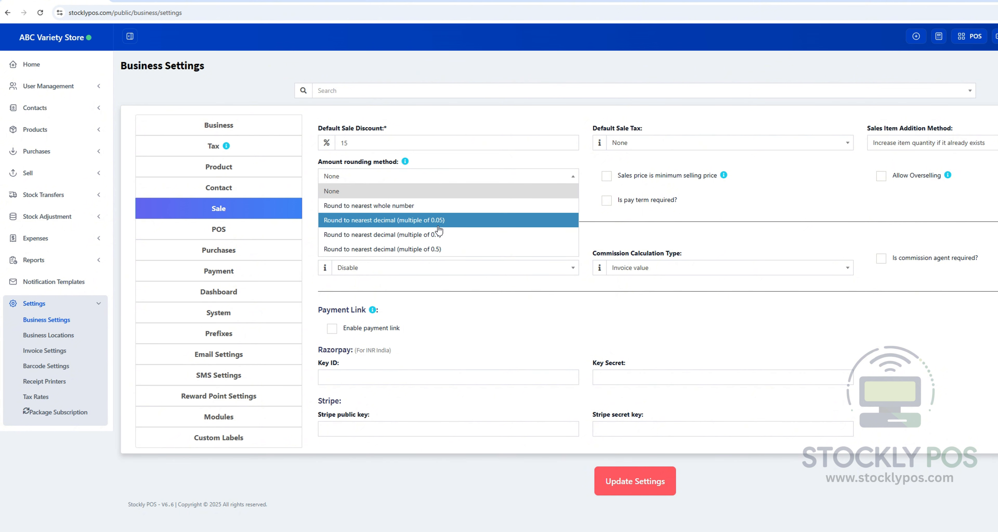
{"action": "left_click", "coordinate": [567, 178]}
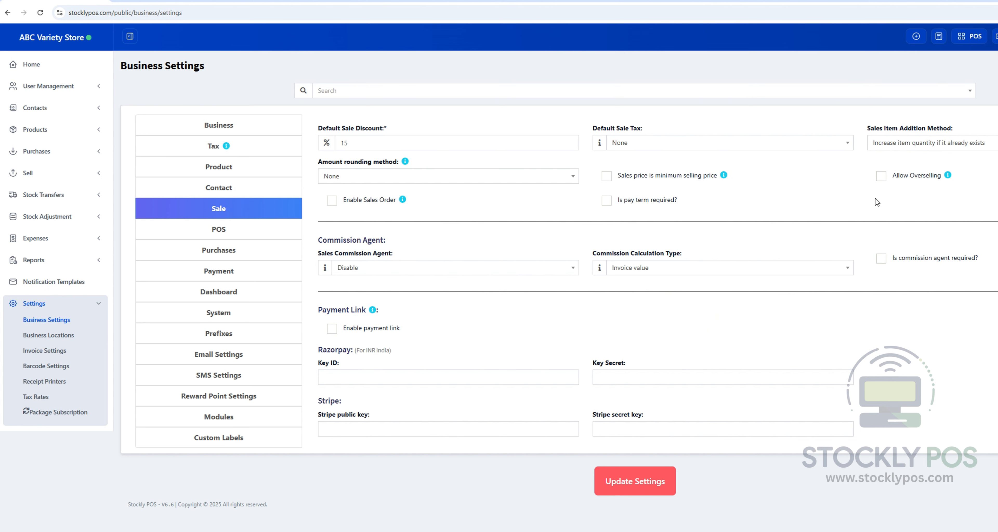
{"action": "mouse_move", "coordinate": [946, 176]}
{"action": "left_click", "coordinate": [369, 268]}
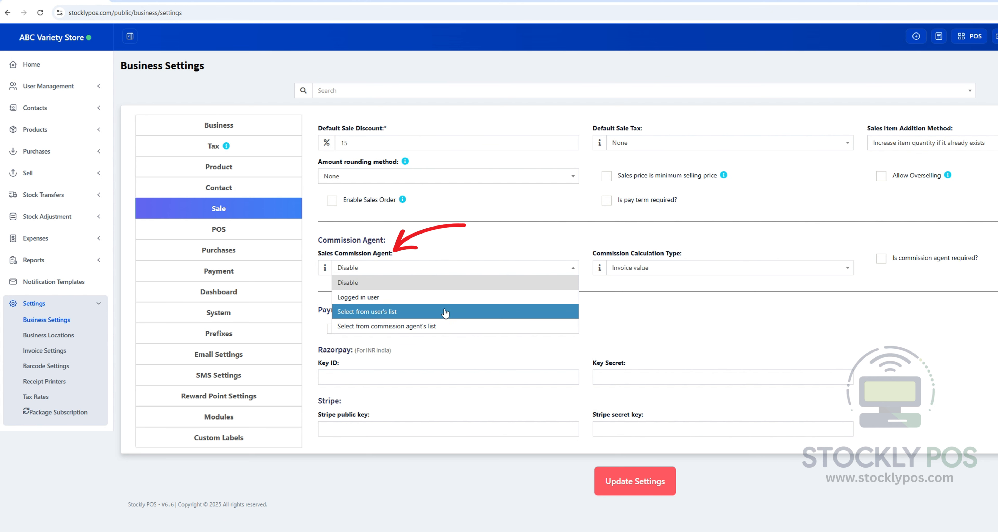
{"action": "left_click", "coordinate": [635, 268]}
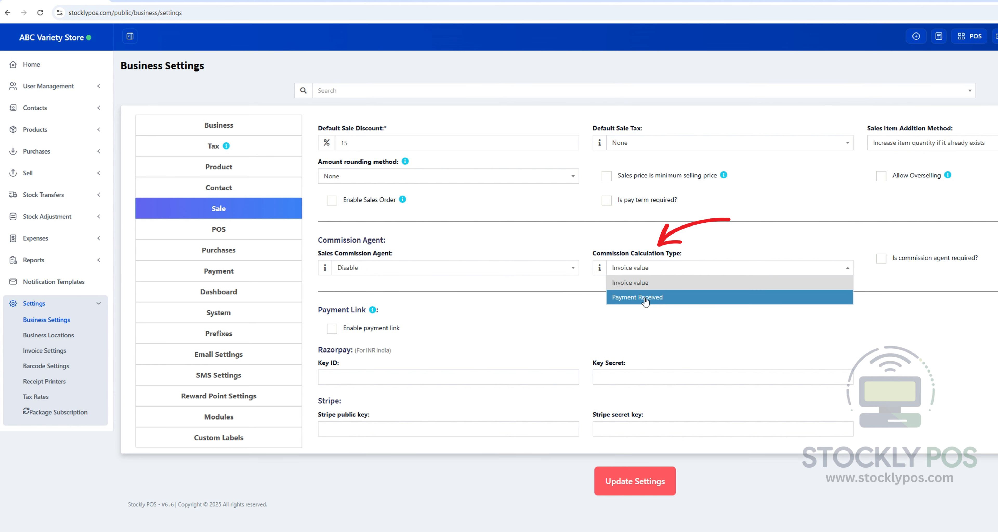
{"action": "left_click", "coordinate": [851, 268]}
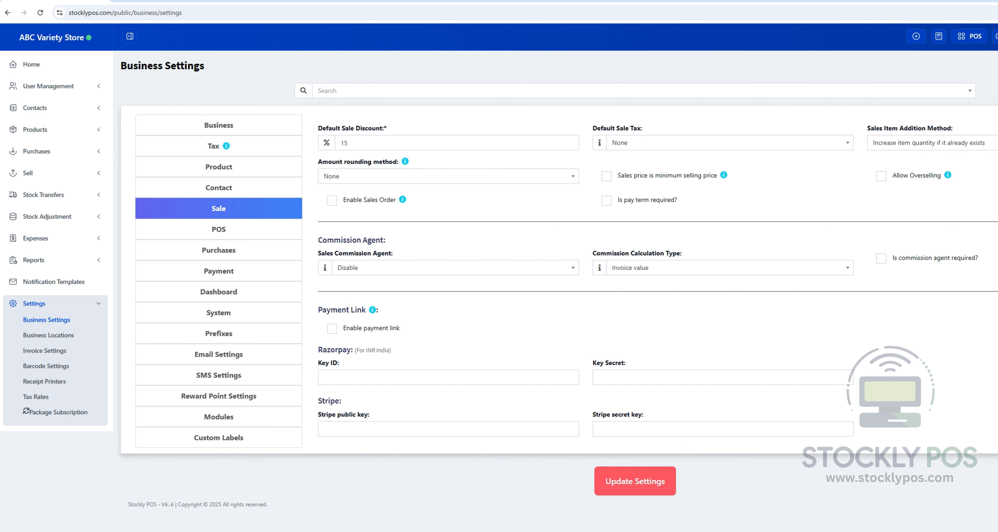
Review the POS shortcuts and options, the purchase options, the cash denomination payment settings and the dashboard settings
{"action": "left_click", "coordinate": [219, 229]}
{"action": "scroll", "coordinate": [545, 338], "scroll_direction": "down", "scroll_amount": 1}
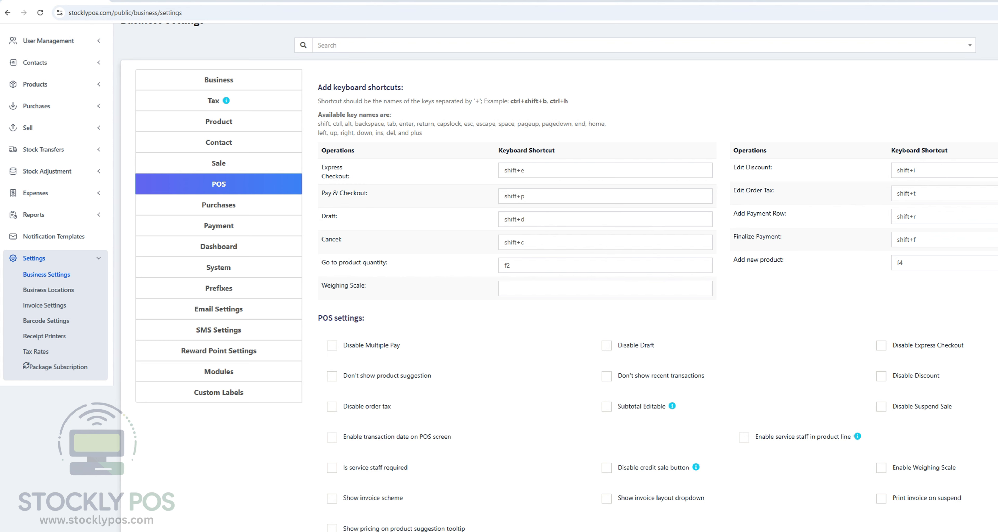
{"action": "scroll", "coordinate": [441, 341], "scroll_direction": "down", "scroll_amount": 2}
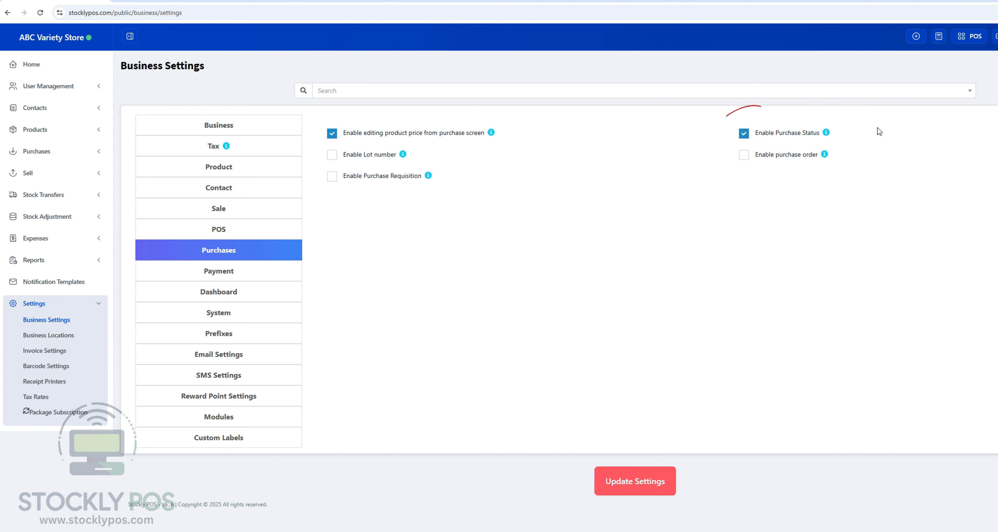
{"action": "mouse_move", "coordinate": [825, 155]}
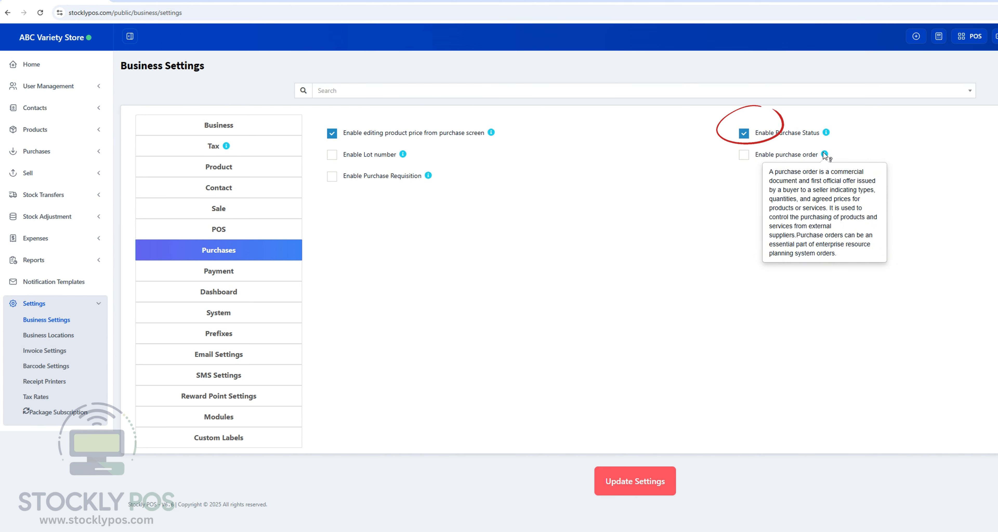
{"action": "mouse_move", "coordinate": [403, 155]}
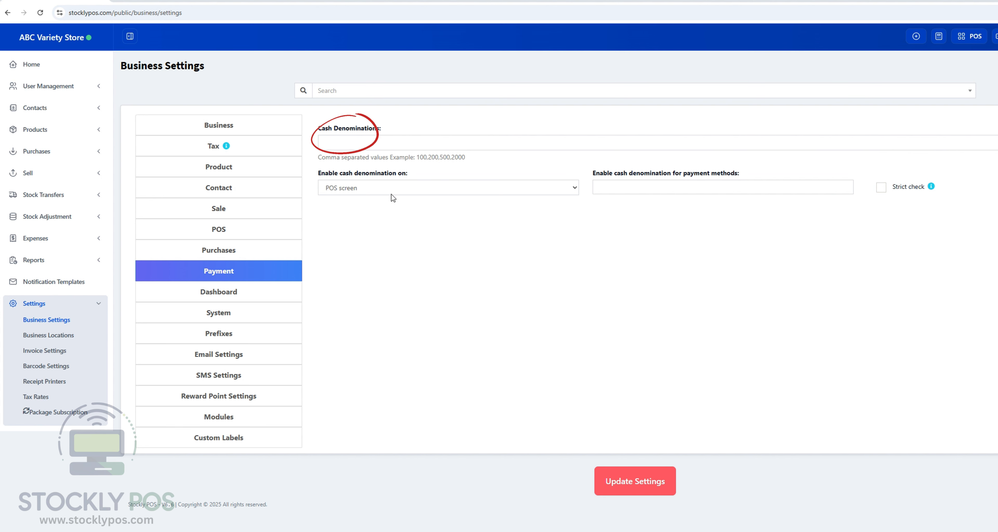
{"action": "left_click", "coordinate": [573, 192]}
{"action": "left_click", "coordinate": [573, 192]}
{"action": "left_click", "coordinate": [595, 190]}
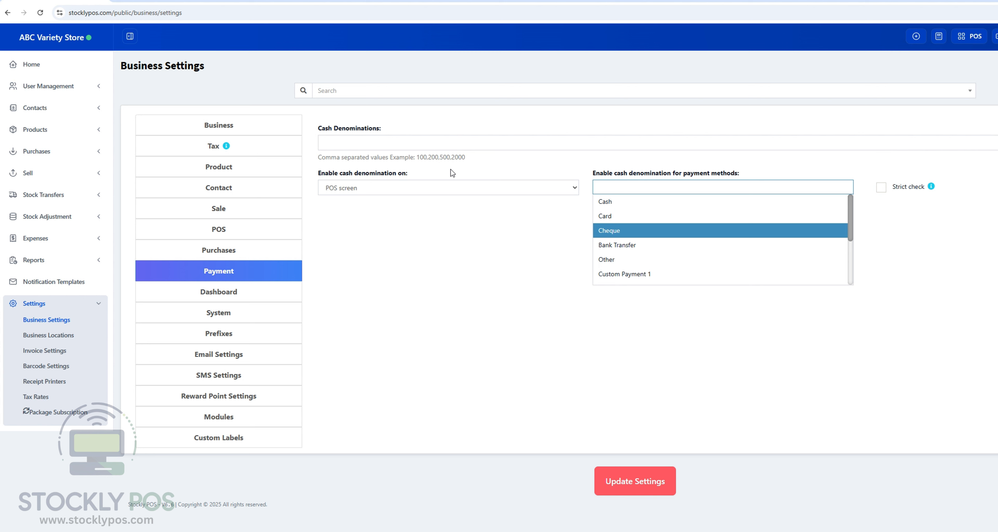
{"action": "left_click", "coordinate": [624, 205]}
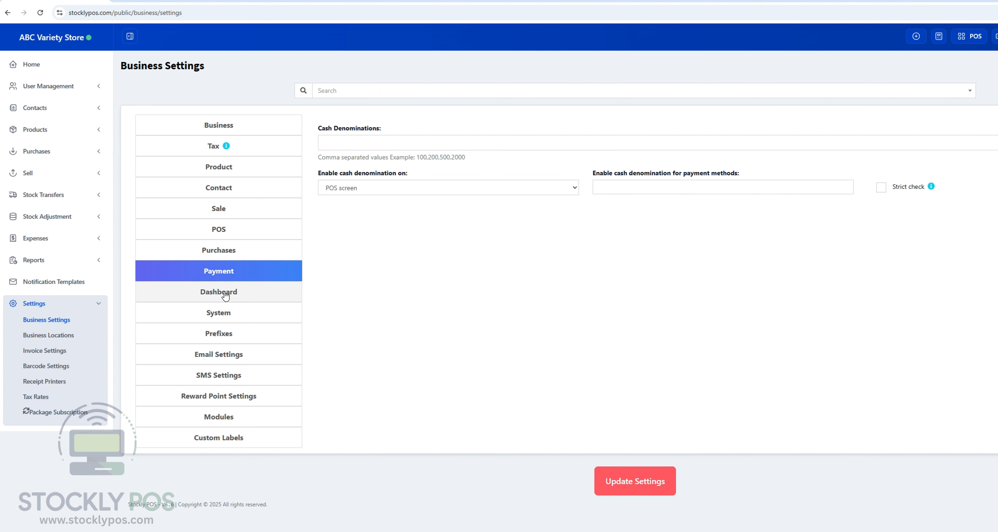
{"action": "left_click", "coordinate": [225, 296]}
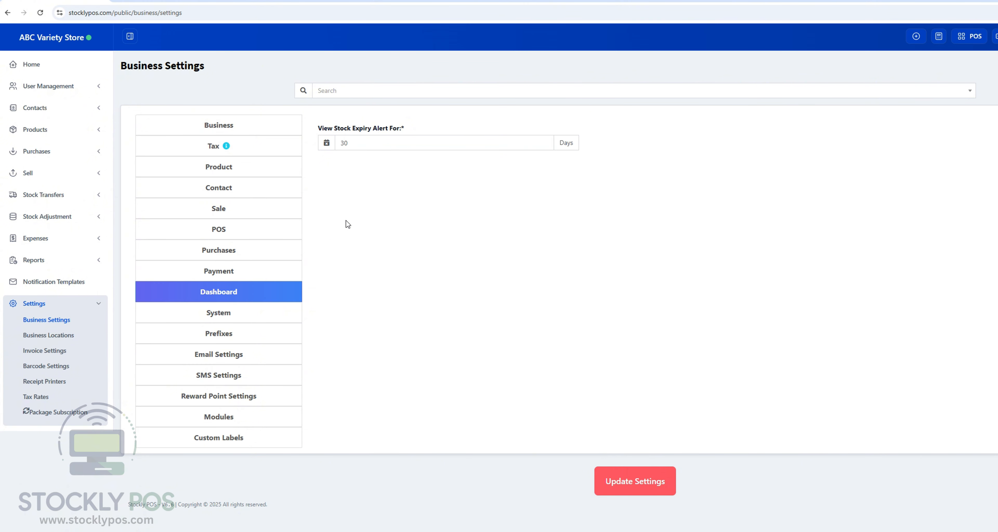
In the system settings, set the theme color to Purple and save the updated business settings
{"action": "left_click", "coordinate": [219, 313]}
{"action": "left_click", "coordinate": [570, 146]}
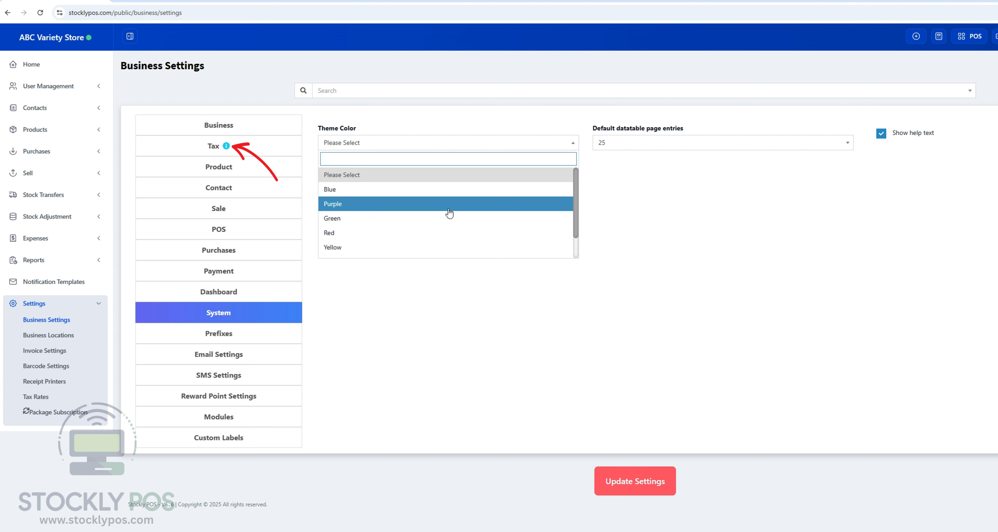
{"action": "left_click", "coordinate": [422, 205]}
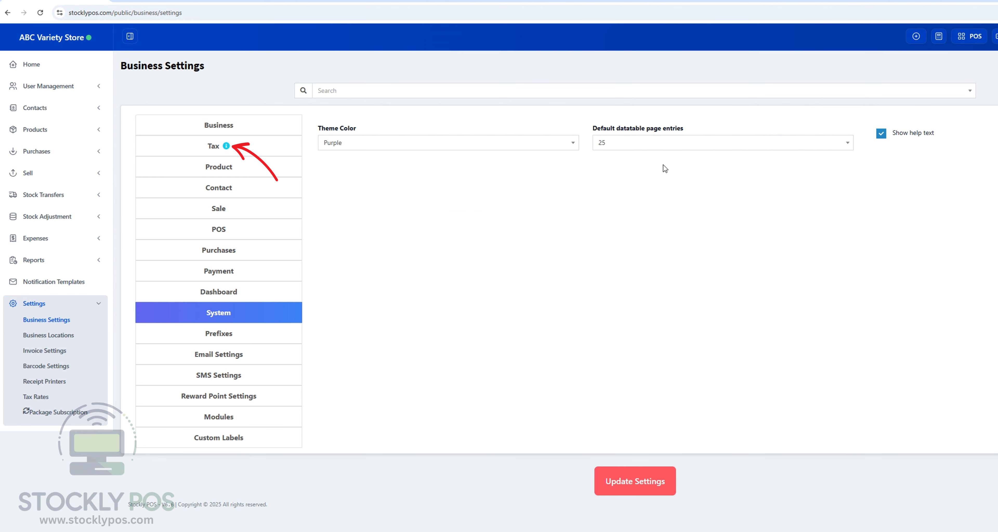
{"action": "left_click", "coordinate": [647, 485]}
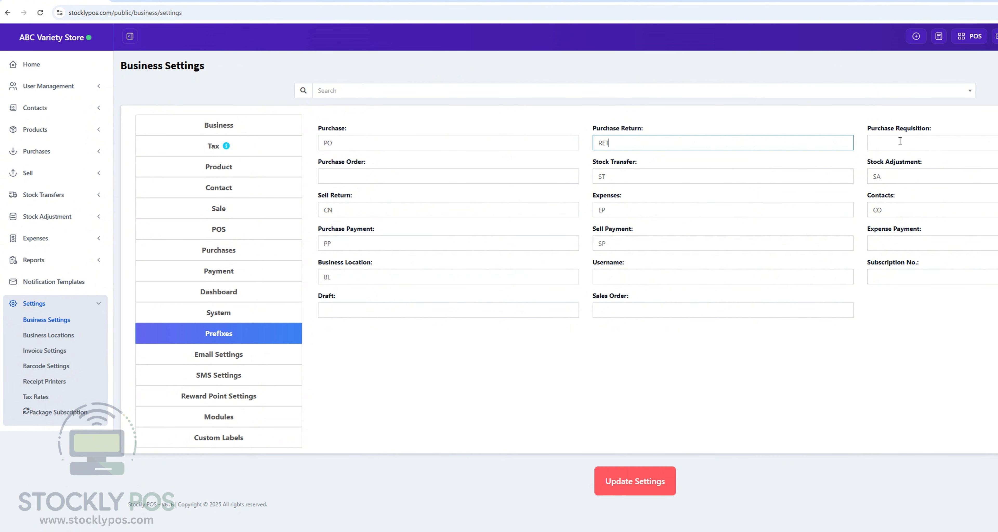
In the prefix settings, set the purchase order prefix to PO, the purchase prefix to PUR and the expense payment prefix to EXP
{"action": "left_click", "coordinate": [331, 176]}
{"action": "type", "text": "PO"}
{"action": "double_click", "coordinate": [329, 143]}
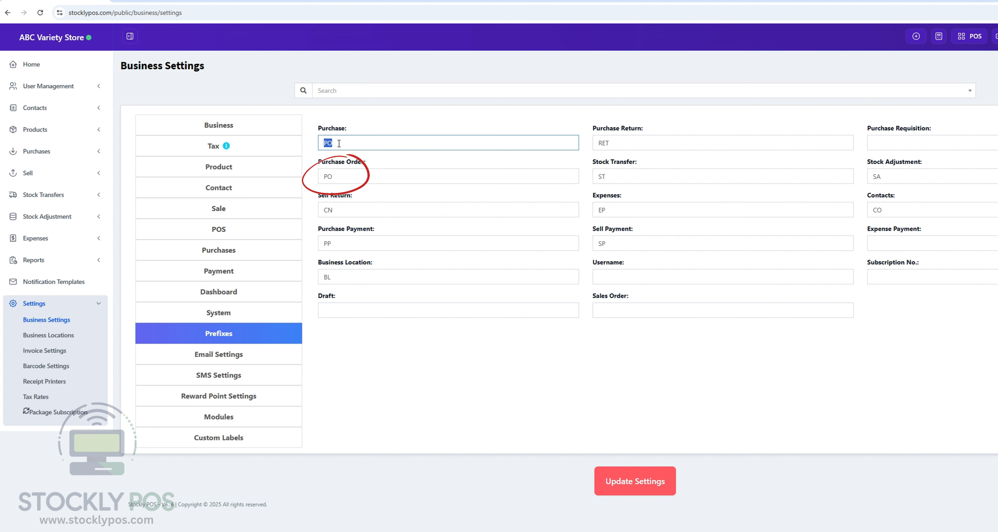
{"action": "key", "text": "BackSpace"}
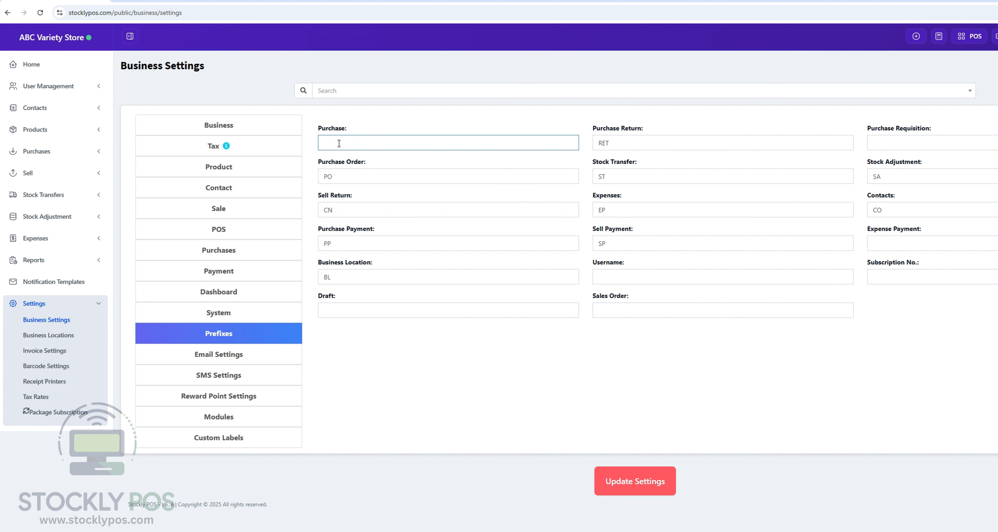
{"action": "type", "text": "PUR"}
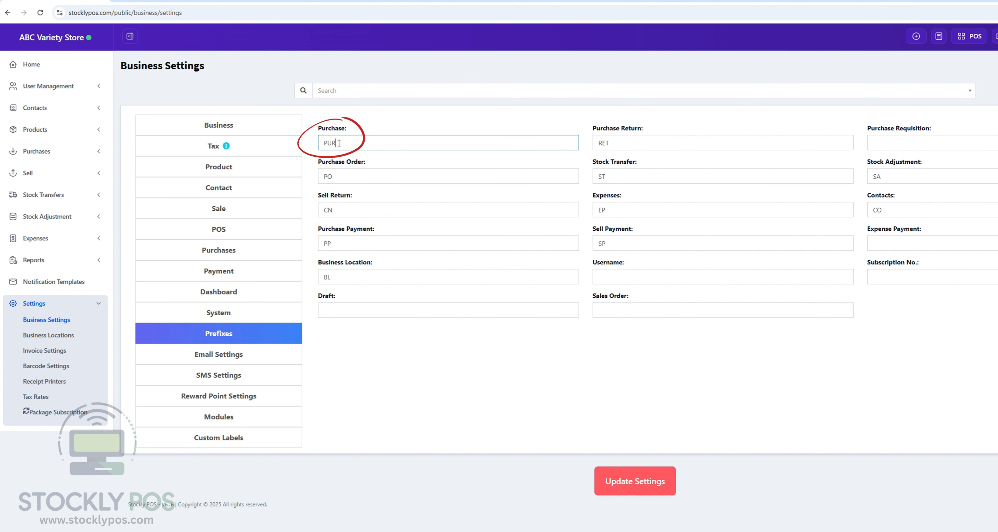
{"action": "left_click", "coordinate": [887, 243]}
{"action": "type", "text": "EXP"}
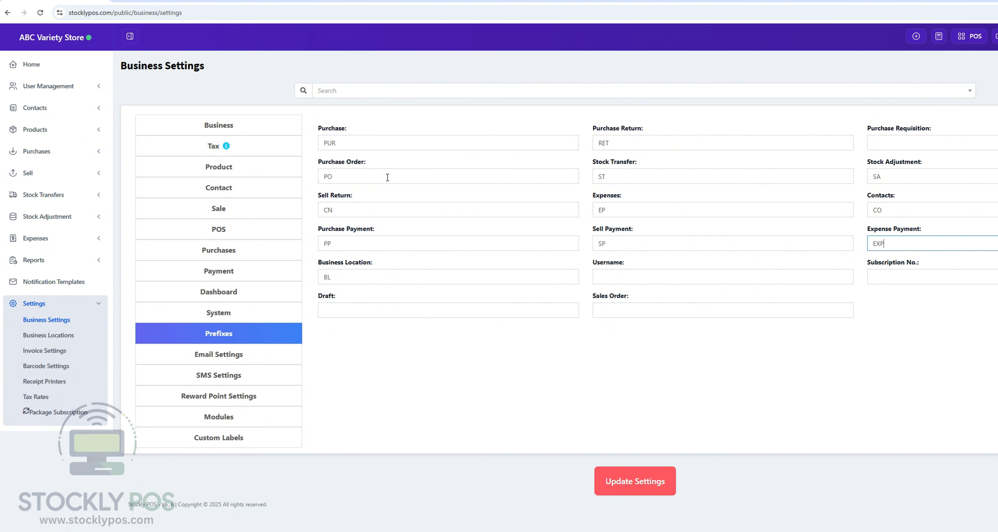
Review the email, SMS, reward point and module sections of the business settings
{"action": "left_click", "coordinate": [219, 354]}
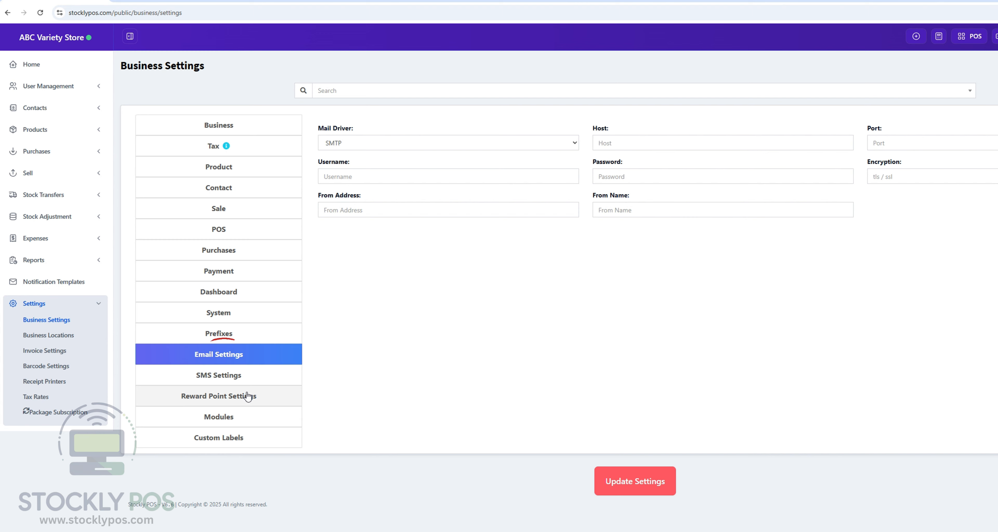
{"action": "left_click", "coordinate": [227, 378]}
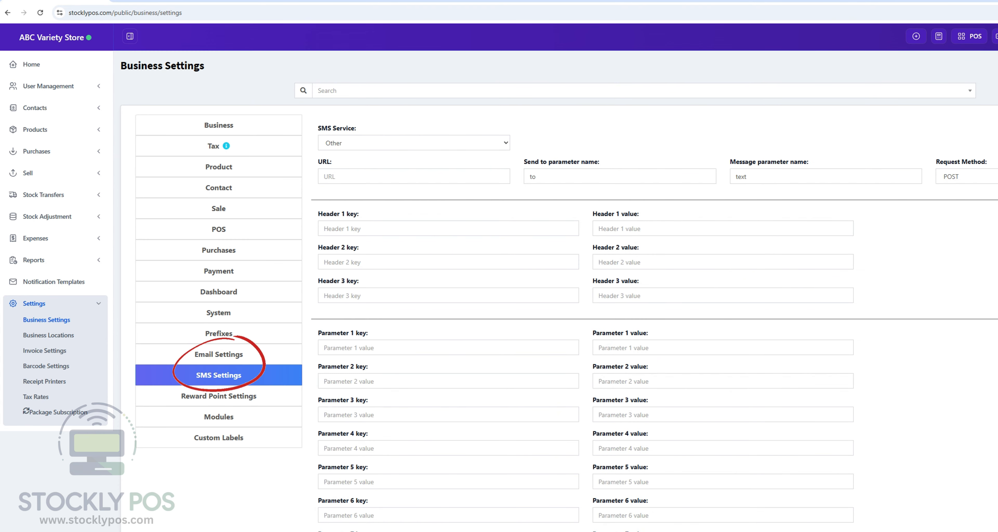
{"action": "left_click", "coordinate": [219, 396]}
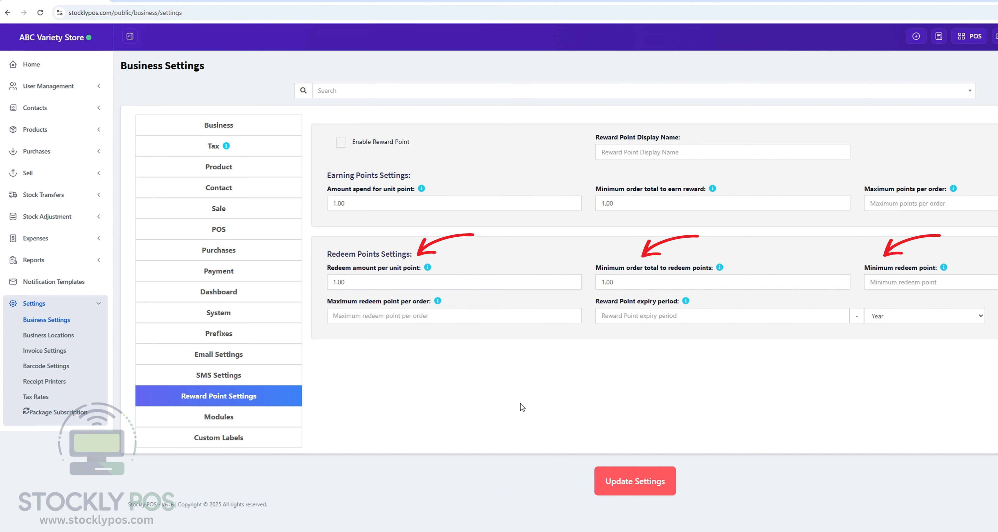
{"action": "left_click", "coordinate": [248, 417]}
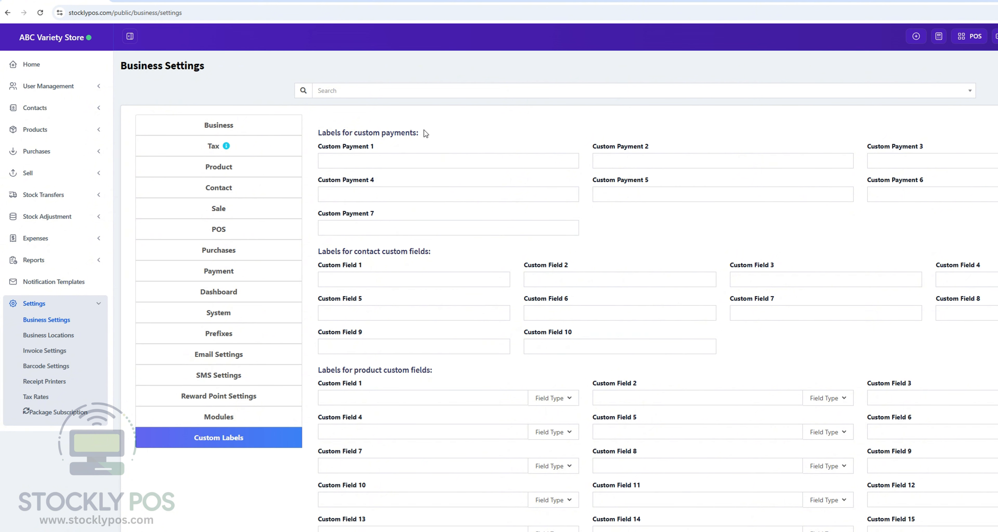
In the custom labels, name Custom Payment 1 "Debit" and Custom Payment 2 "Credit"
{"action": "left_click_drag", "start_coordinate": [423, 133], "coordinate": [317, 144]}
{"action": "left_click", "coordinate": [393, 145]}
{"action": "left_click", "coordinate": [331, 161]}
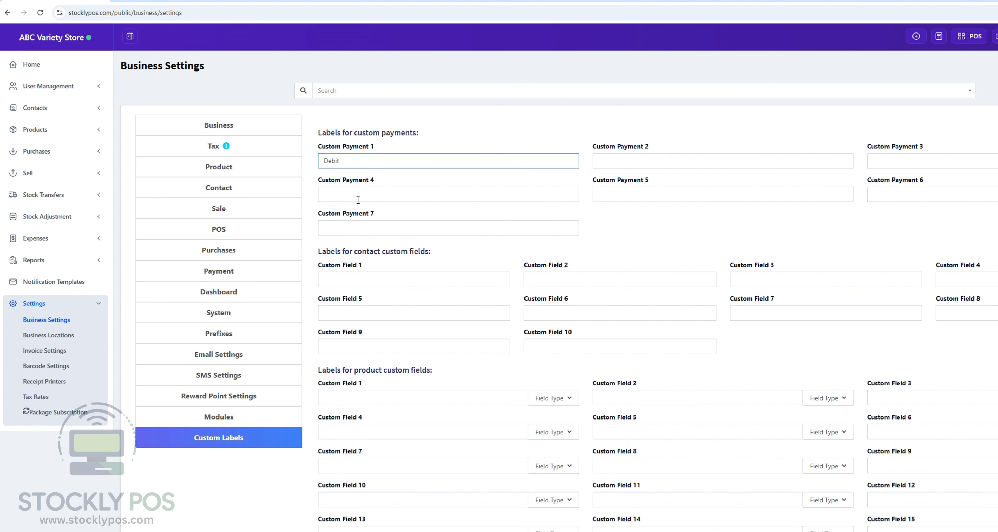
{"action": "left_click", "coordinate": [613, 160]}
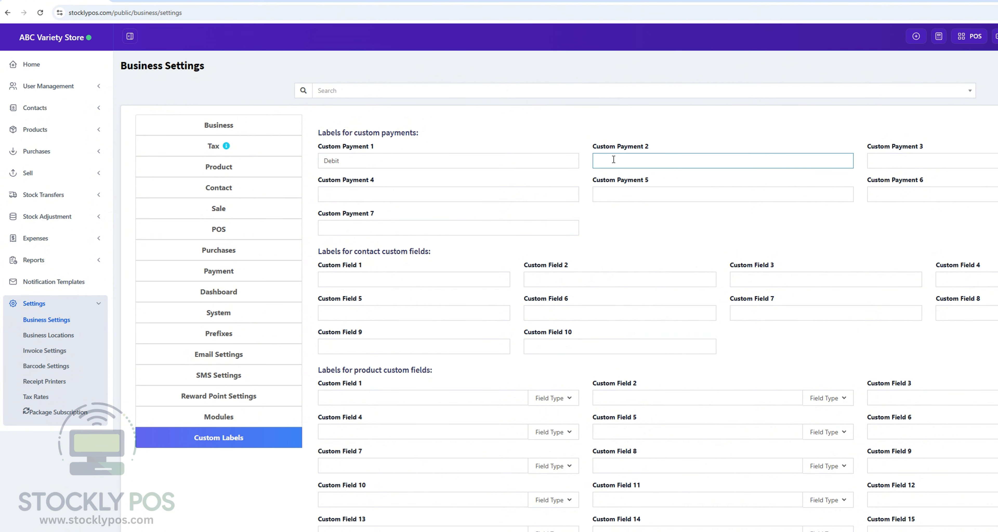
{"action": "type", "text": "Credit"}
{"action": "left_click", "coordinate": [879, 159]}
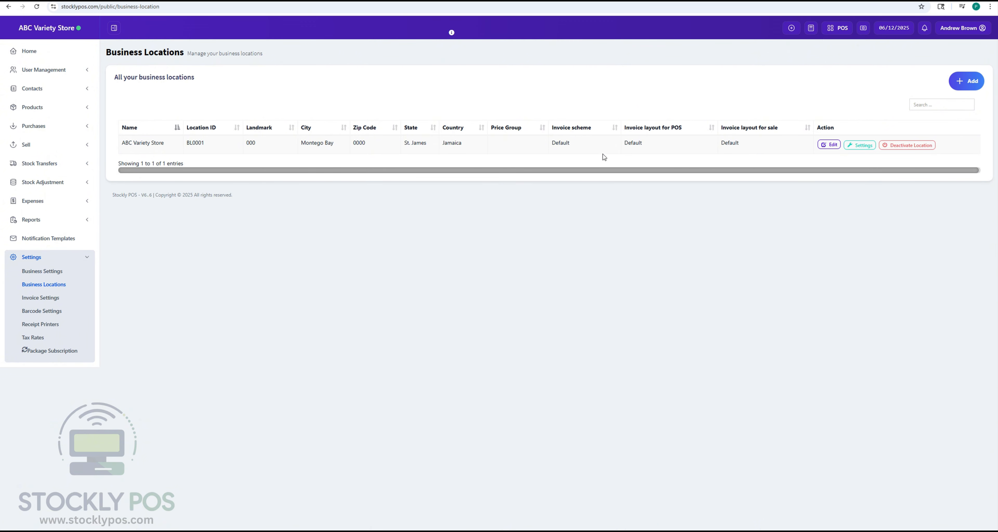
Open the form for adding a new business location and review its detail fields, invoice options and payment options
{"action": "left_click", "coordinate": [973, 85]}
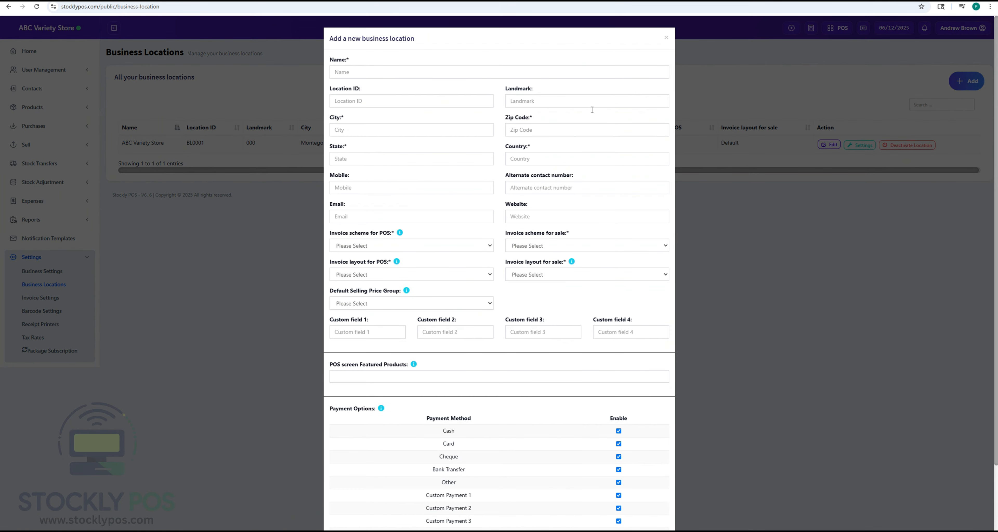
{"action": "scroll", "coordinate": [579, 292], "scroll_direction": "down", "scroll_amount": 2}
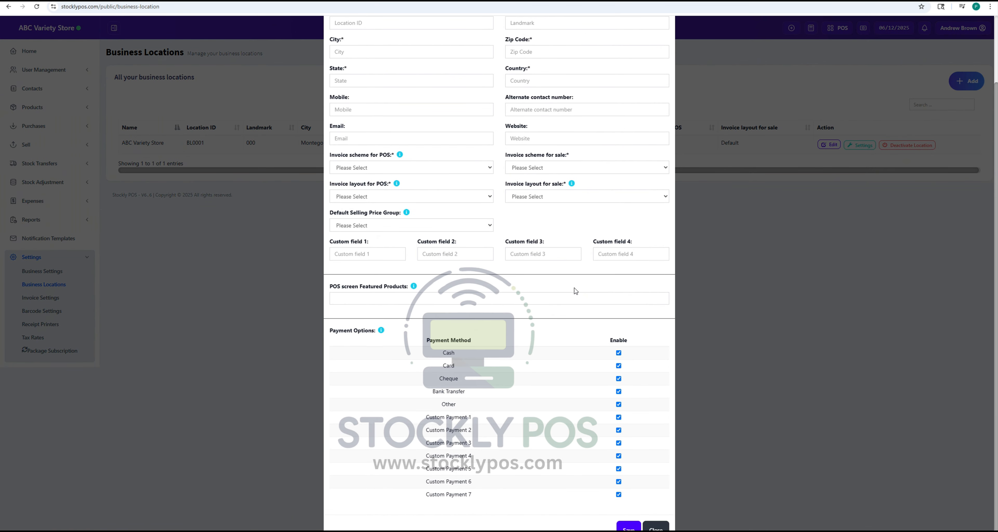
{"action": "scroll", "coordinate": [575, 291], "scroll_direction": "up", "scroll_amount": 3}
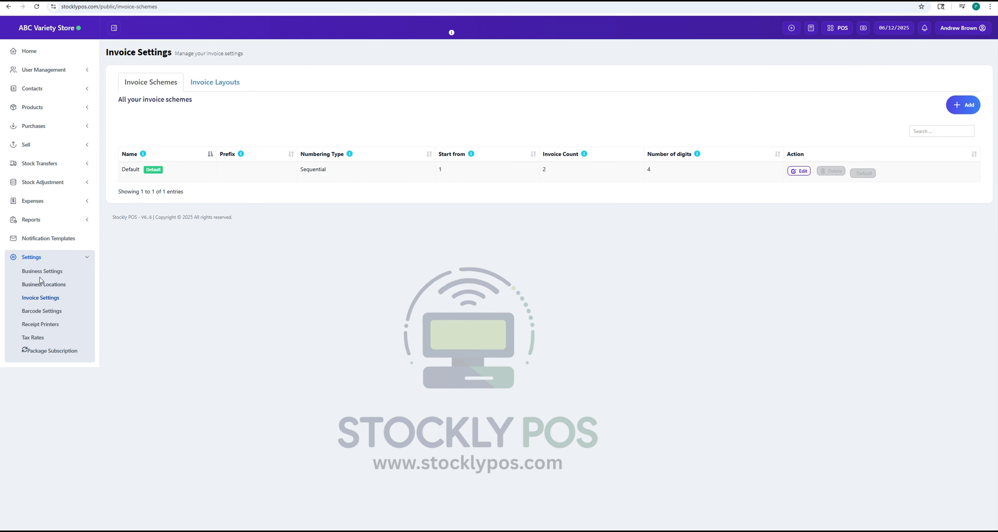